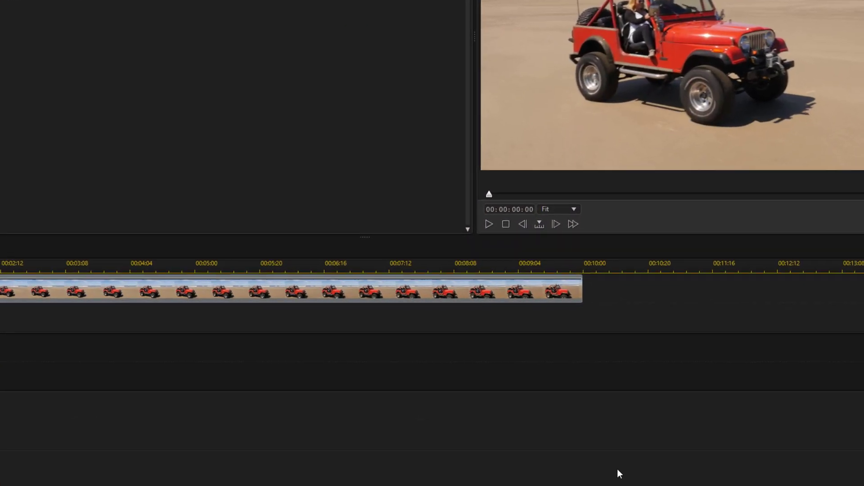
Open the Clip Attributes keyframe settings for the Beach Ride clip
{"action": "mouse_move", "coordinate": [141, 296]}
{"action": "right_click", "coordinate": [140, 296]}
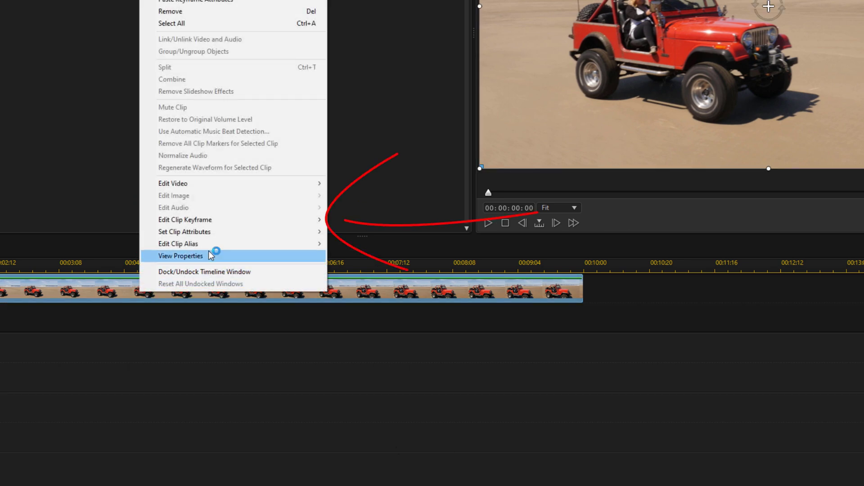
{"action": "mouse_move", "coordinate": [228, 220]}
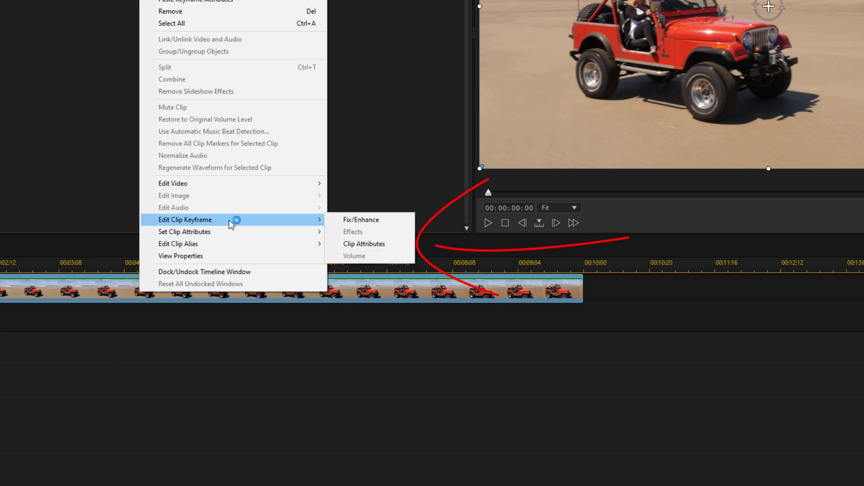
{"action": "left_click", "coordinate": [376, 246]}
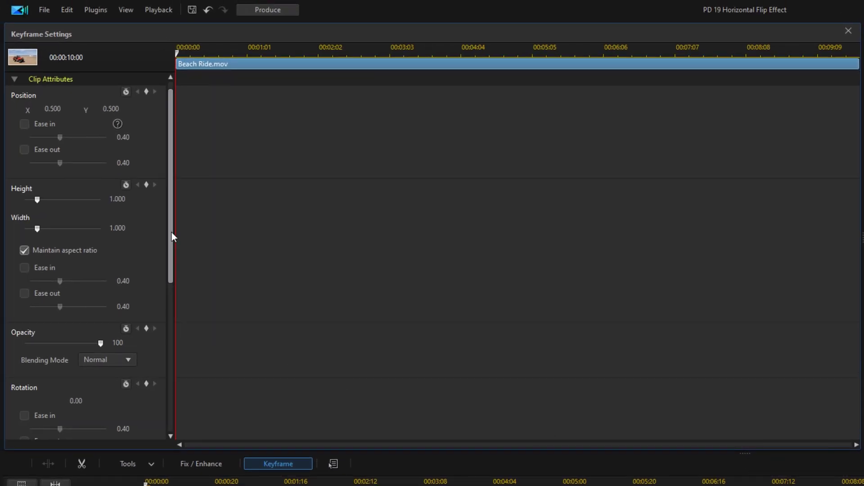
Add a Freeform keyframe at the clip start, then move the playhead to 00:03
{"action": "mouse_move", "coordinate": [171, 232]}
{"action": "left_mouse_down"}
{"action": "mouse_move", "coordinate": [179, 273]}
{"action": "mouse_move", "coordinate": [163, 388]}
{"action": "left_mouse_up"}
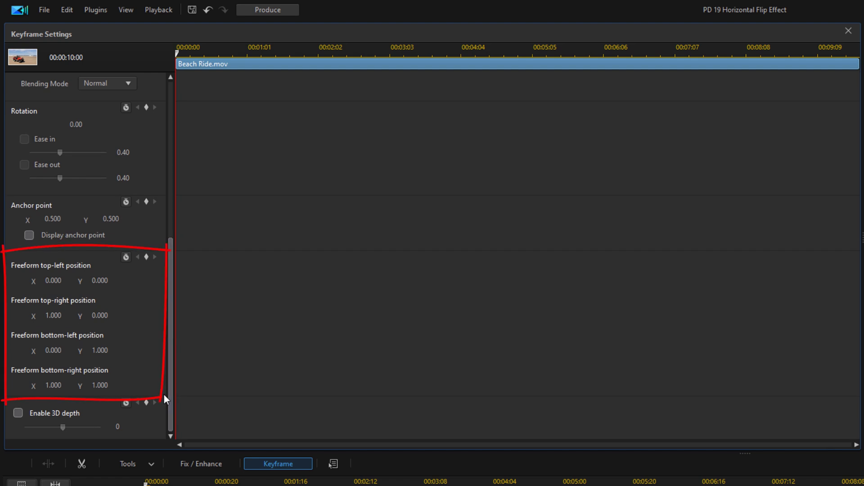
{"action": "left_click", "coordinate": [147, 257]}
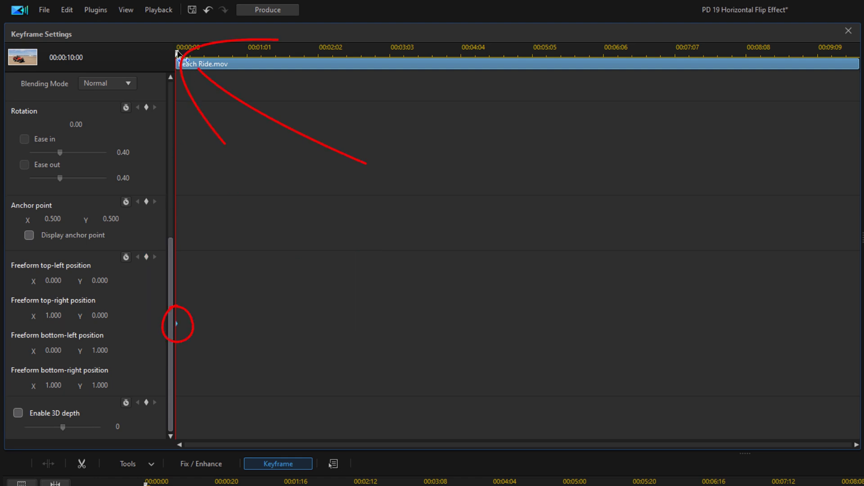
{"action": "left_click_drag", "start_coordinate": [177, 53], "coordinate": [383, 72]}
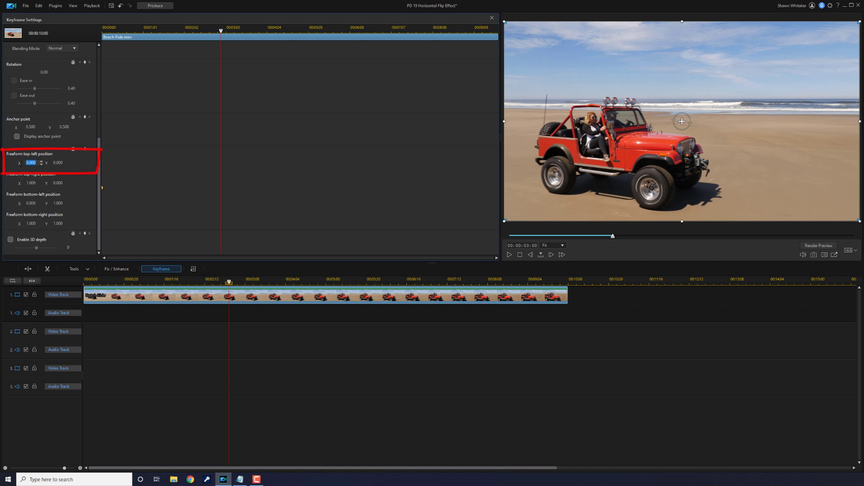
Set the top-left freeform corner to 0.5/0.1 and the top-right corner to 0.5/0
{"action": "type", "text": "0.5"}
{"action": "key", "text": "Tab"}
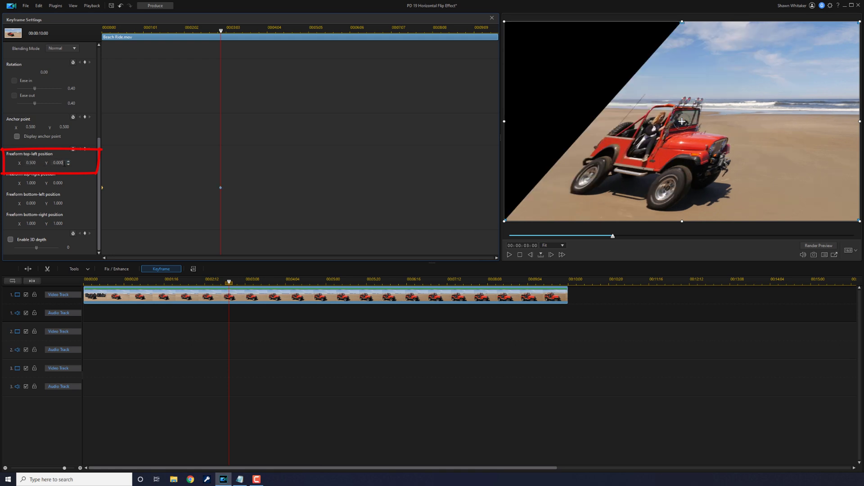
{"action": "type", "text": "0.1"}
{"action": "key", "text": "Return"}
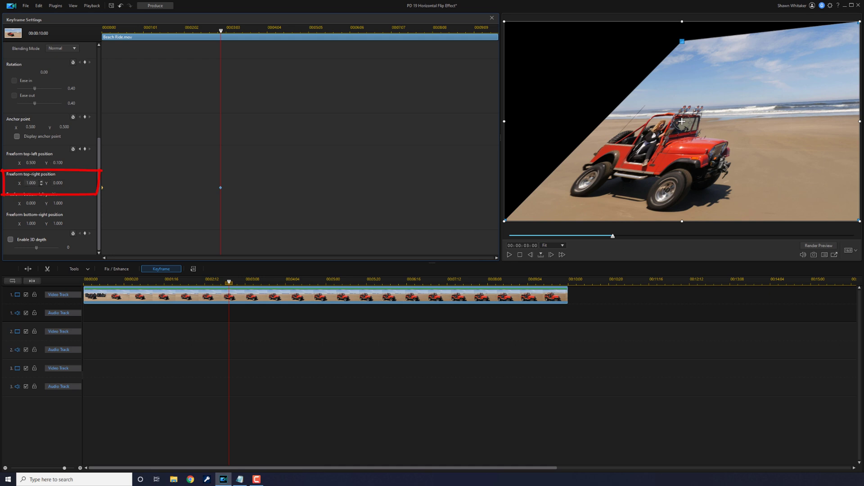
{"action": "left_click", "coordinate": [35, 183]}
{"action": "type", "text": "0.5"}
{"action": "key", "text": "Return"}
{"action": "key", "text": "Tab"}
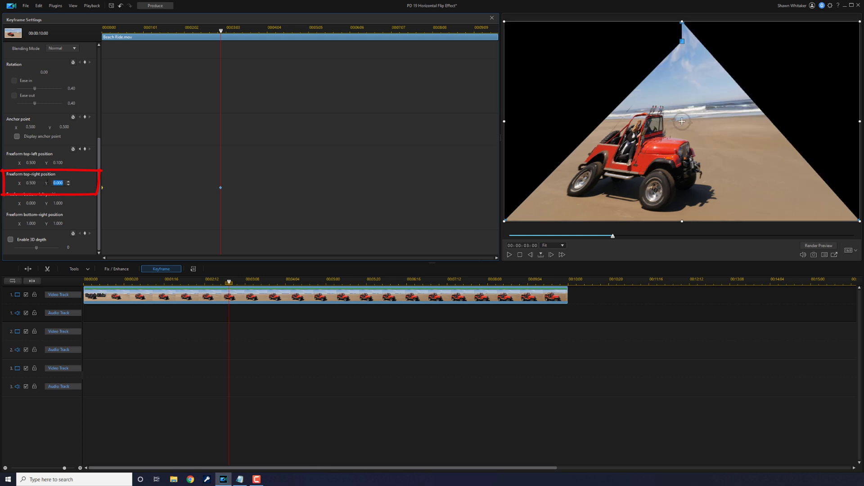
{"action": "key", "text": "Return"}
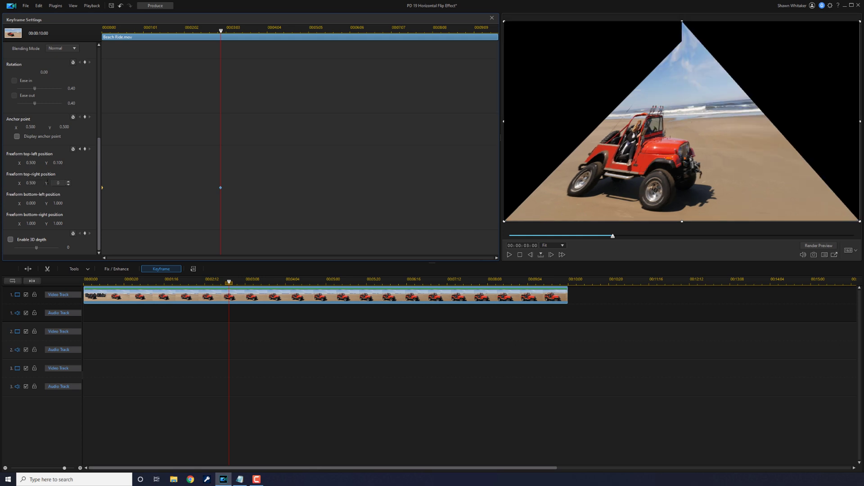
Set the bottom-left freeform corner to 0.5/0.9 and the bottom-right corner to 0.5/1
{"action": "double_click", "coordinate": [35, 203]}
{"action": "type", "text": "0"}
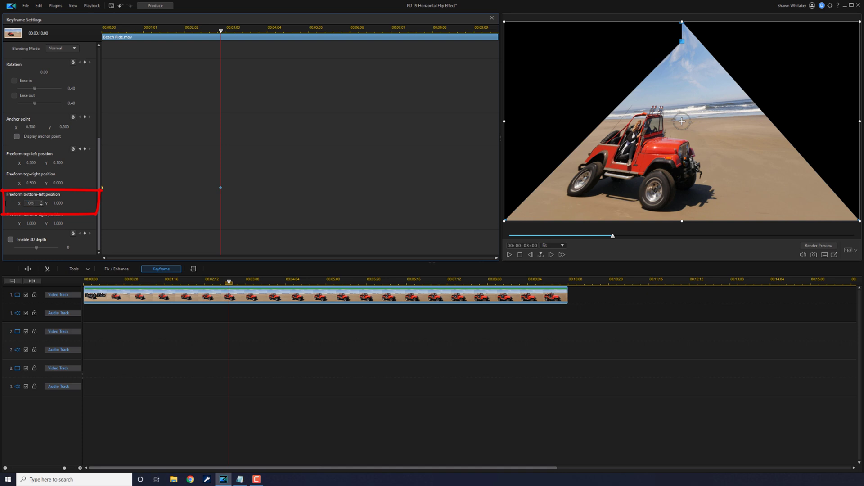
{"action": "type", "text": ".5"}
{"action": "key", "text": "Tab"}
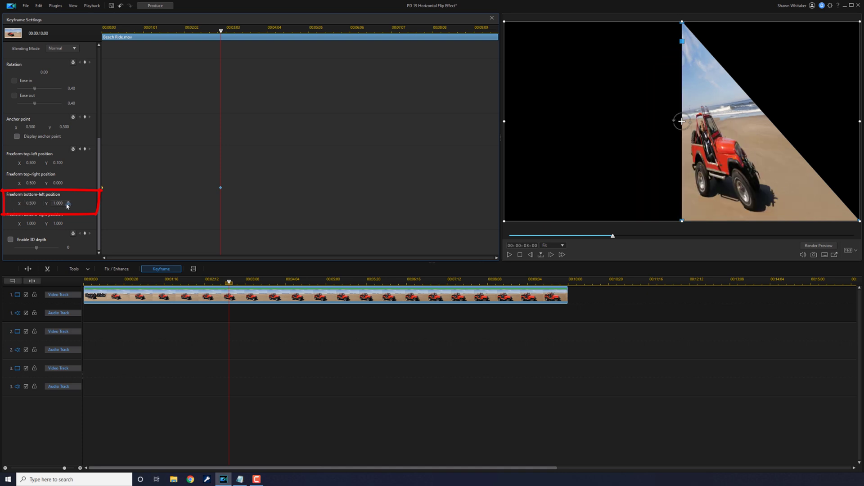
{"action": "type", "text": "0.9"}
{"action": "key", "text": "Return"}
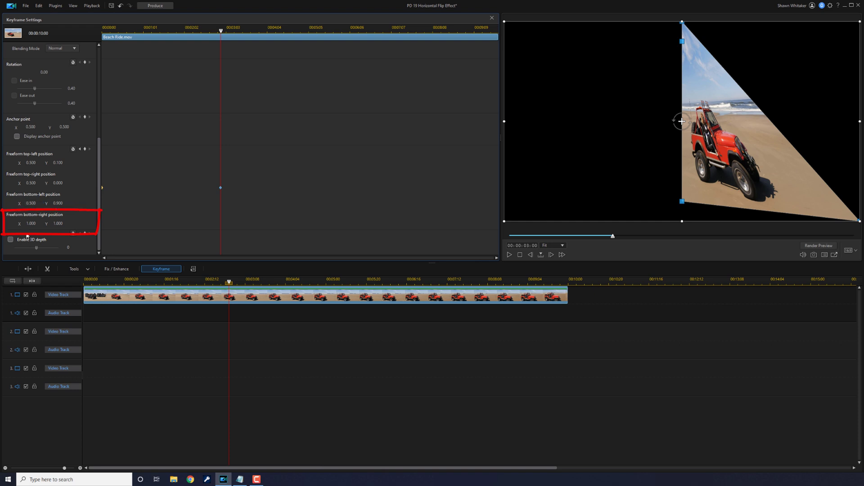
{"action": "double_click", "coordinate": [36, 223]}
{"action": "type", "text": "0.5"}
{"action": "key", "text": "Return"}
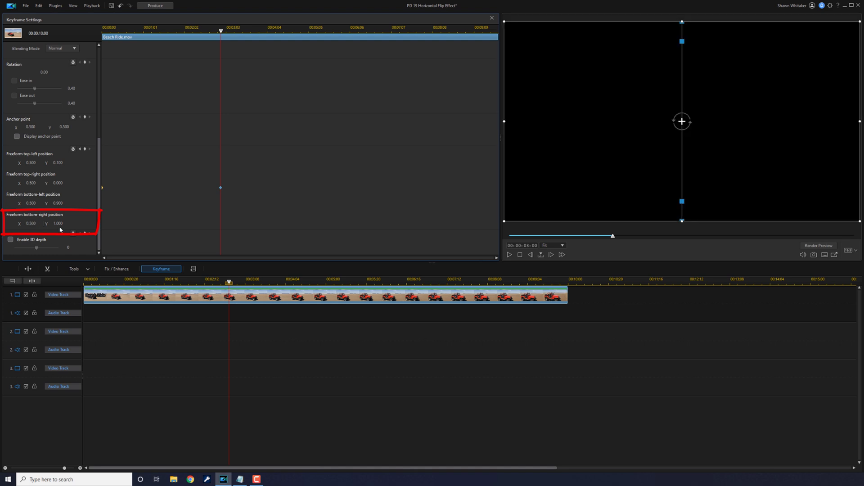
{"action": "key", "text": "Tab"}
{"action": "key", "text": "Return"}
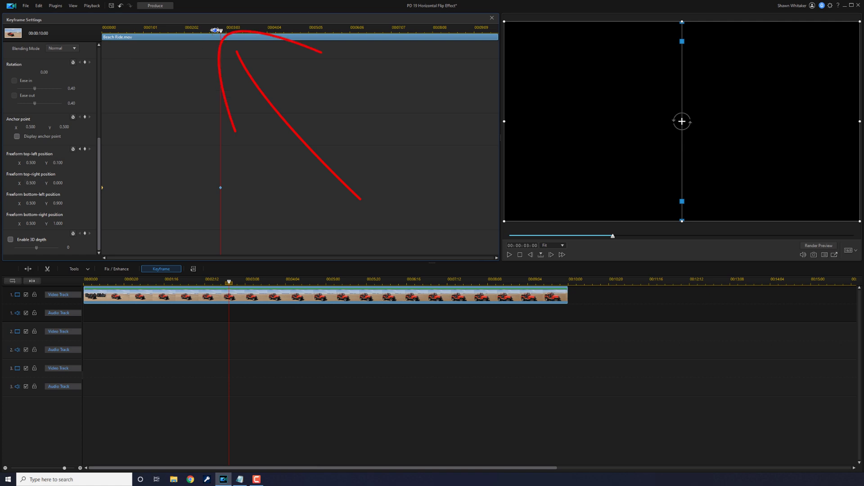
Preview the narrowing, then split Beach Ride at the 3-second keyframe with Ctrl+T
{"action": "left_click_drag", "start_coordinate": [221, 31], "coordinate": [103, 31]}
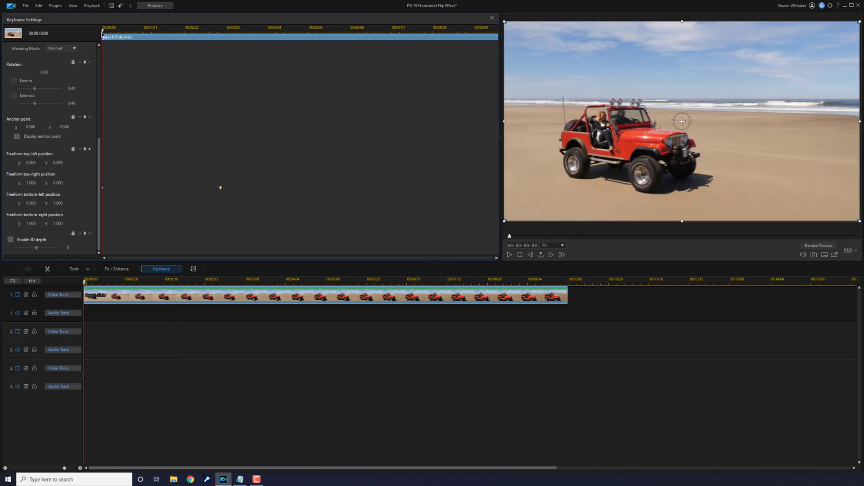
{"action": "left_click_drag", "start_coordinate": [103, 31], "coordinate": [209, 50]}
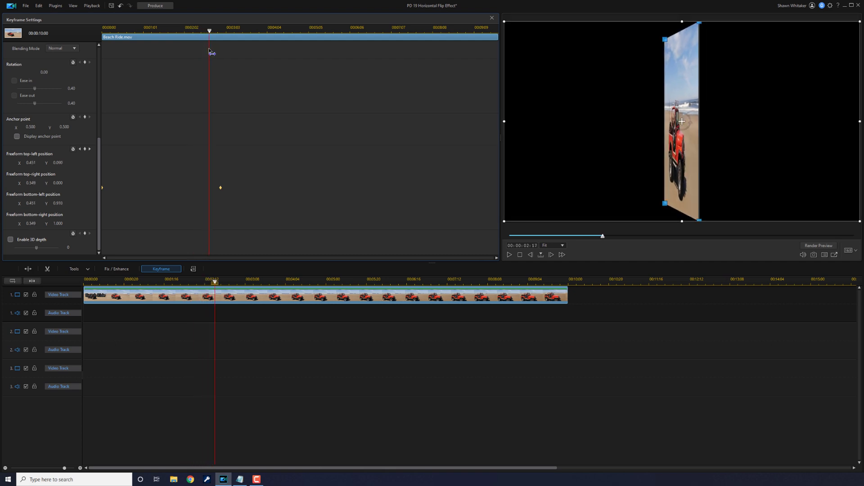
{"action": "left_click", "coordinate": [220, 188]}
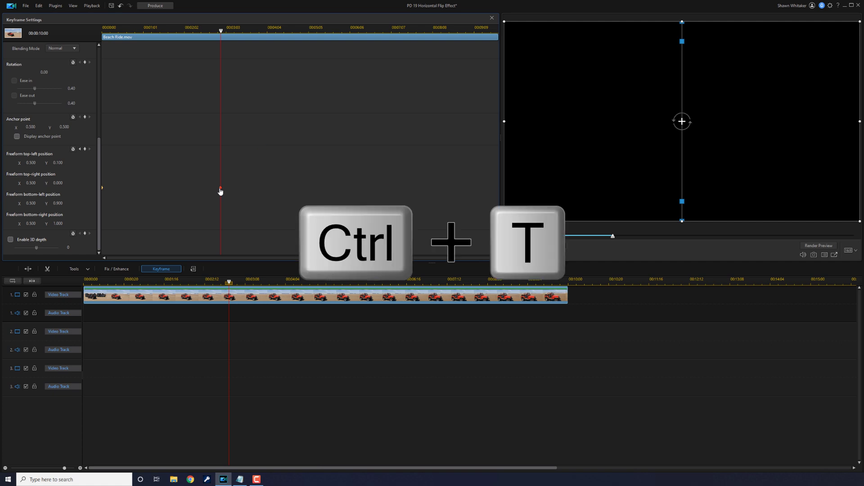
{"action": "key", "text": "ctrl+t"}
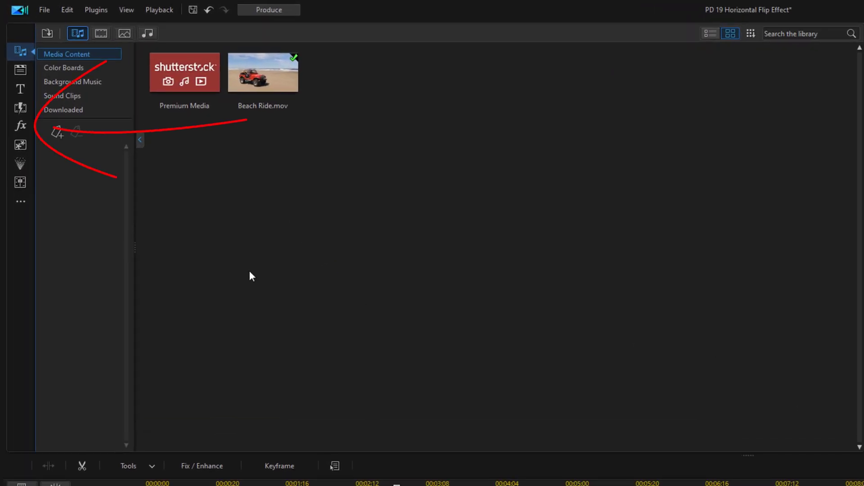
Drop Flip Canvas from the Visual effects library onto the second Beach Ride clip (3–10 s)
{"action": "left_click", "coordinate": [21, 126]}
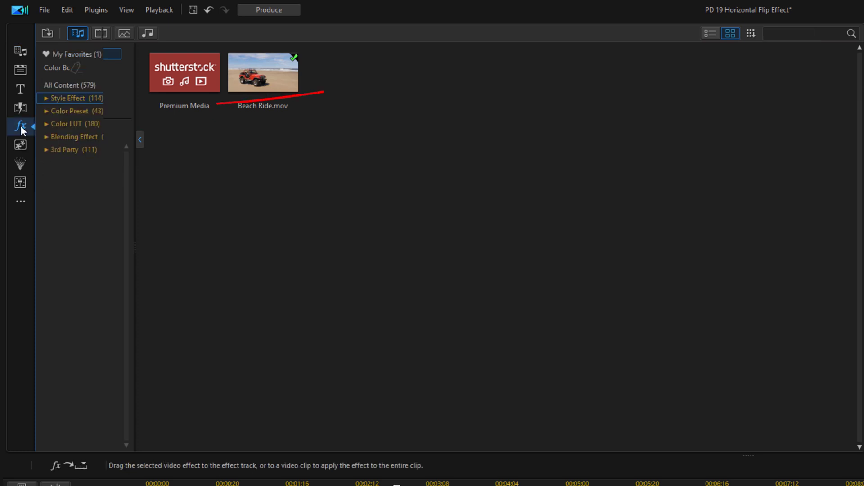
{"action": "left_click", "coordinate": [46, 102]}
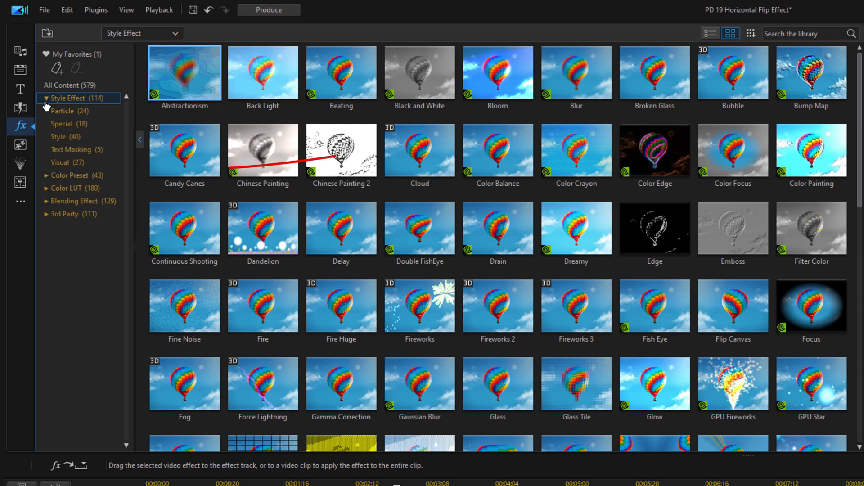
{"action": "left_click", "coordinate": [69, 165]}
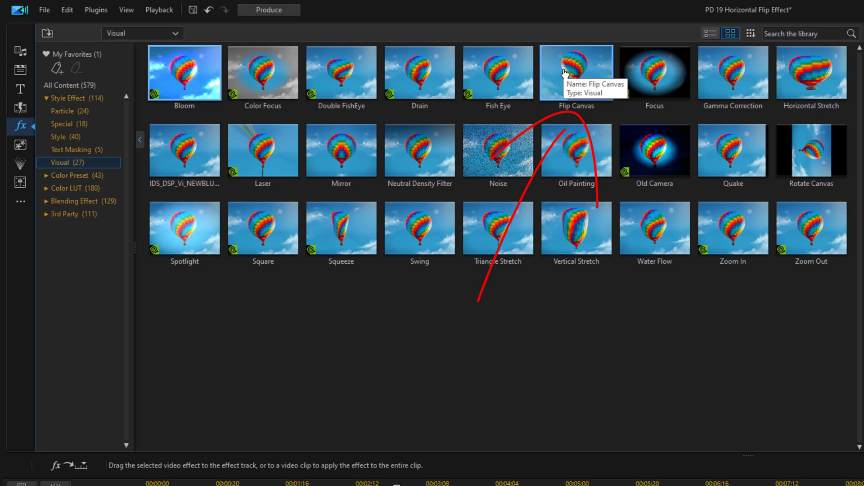
{"action": "mouse_move", "coordinate": [565, 72]}
{"action": "left_mouse_down"}
{"action": "mouse_move", "coordinate": [573, 357]}
{"action": "mouse_move", "coordinate": [552, 485]}
{"action": "left_mouse_up"}
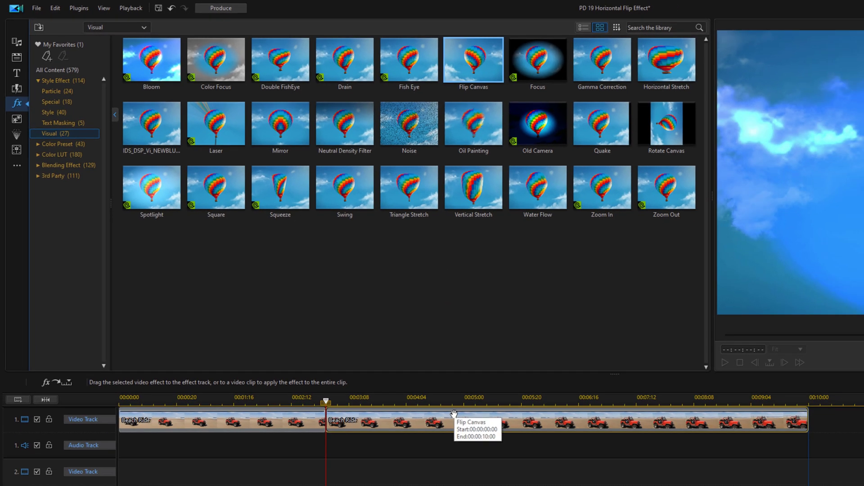
{"action": "left_click_drag", "start_coordinate": [453, 414], "coordinate": [454, 413]}
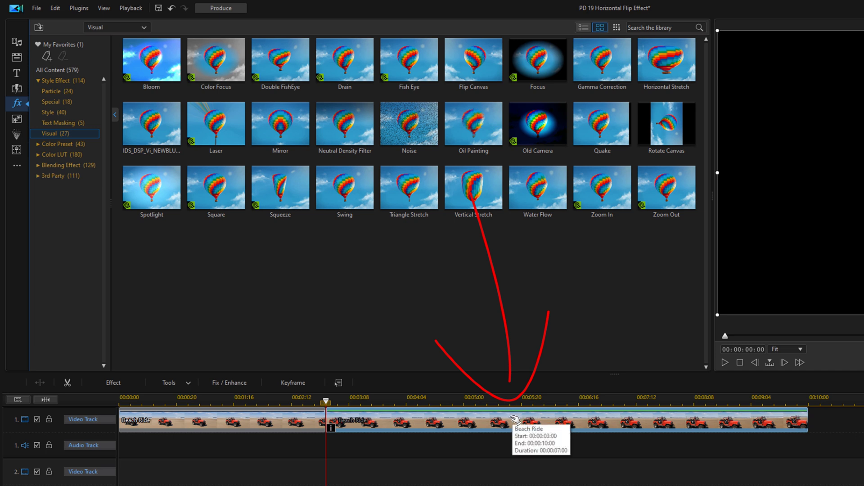
Open Clip Attributes keyframes for the second Beach Ride clip and scroll to the Freeform fields
{"action": "right_click", "coordinate": [515, 420]}
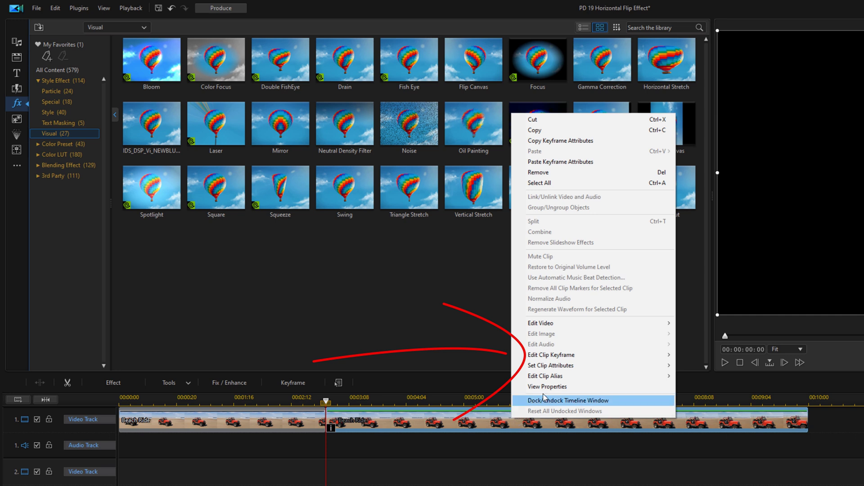
{"action": "mouse_move", "coordinate": [571, 356]}
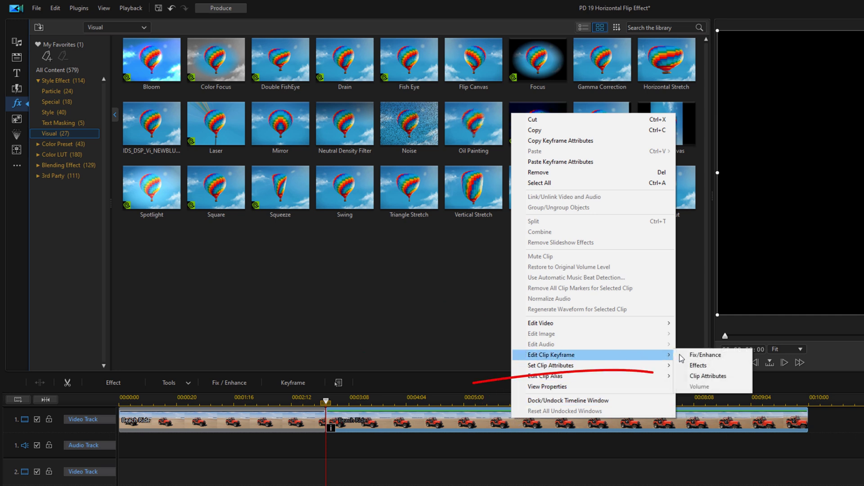
{"action": "left_click", "coordinate": [697, 376]}
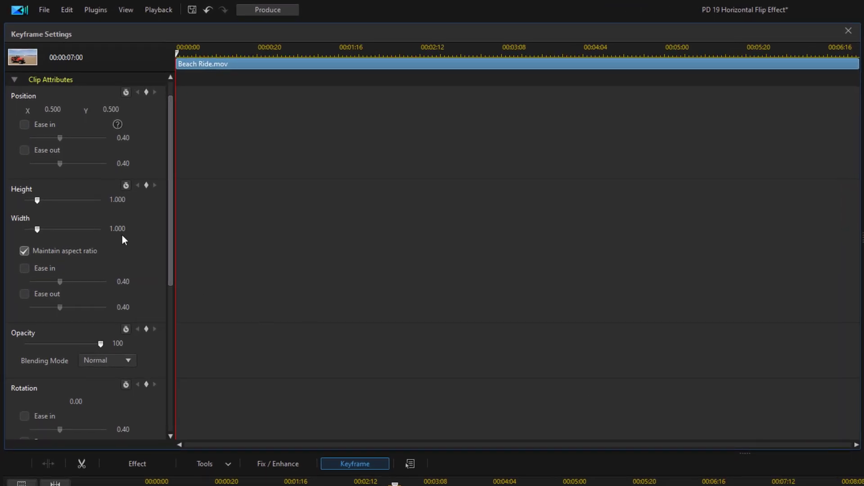
{"action": "mouse_move", "coordinate": [168, 204]}
{"action": "left_mouse_down"}
{"action": "mouse_move", "coordinate": [161, 284]}
{"action": "mouse_move", "coordinate": [170, 360]}
{"action": "left_mouse_up"}
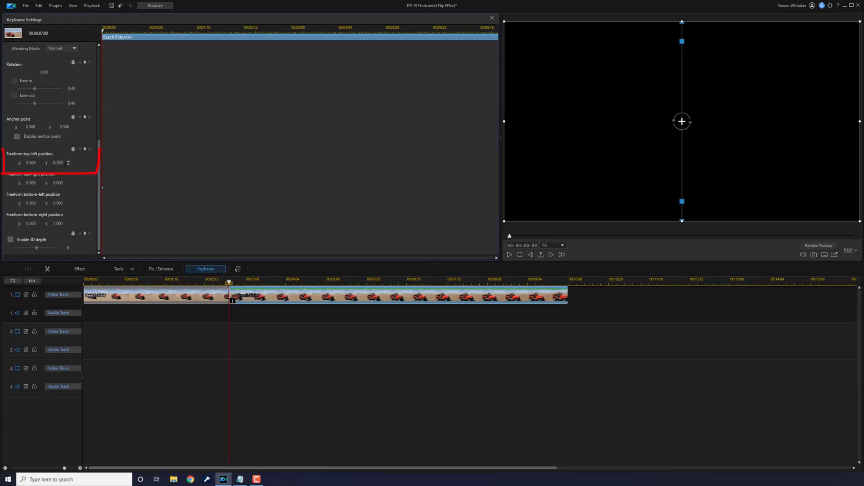
At the first frame, set freeform Y values: top-left 0, top-right 0.1, bottom-left 1, bottom-right 0.9
{"action": "left_click", "coordinate": [57, 162]}
{"action": "type", "text": "0"}
{"action": "key", "text": "Return"}
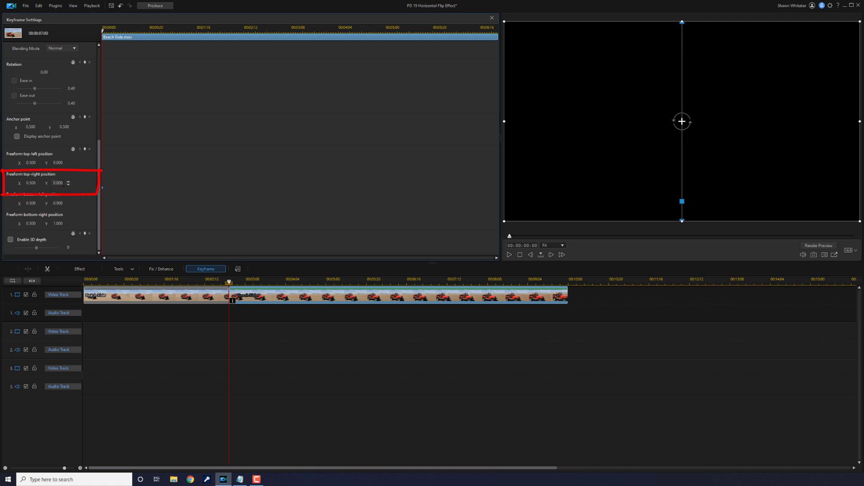
{"action": "double_click", "coordinate": [59, 183]}
{"action": "type", "text": "0.1"}
{"action": "key", "text": "Return"}
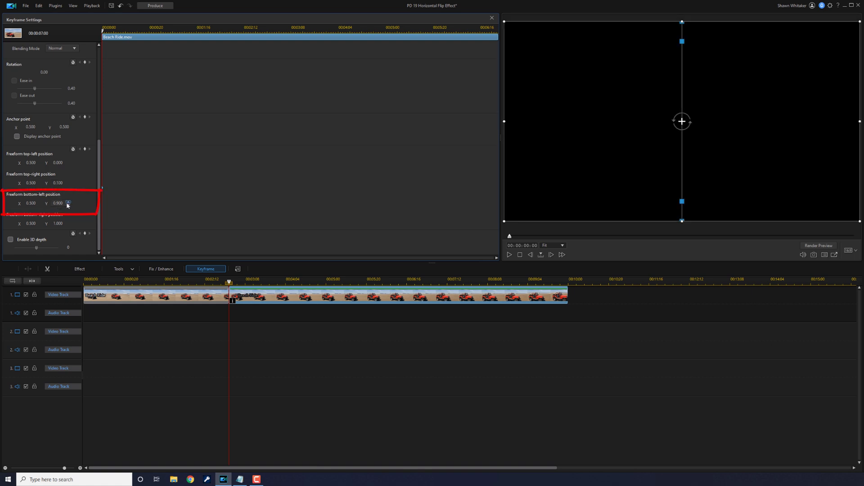
{"action": "double_click", "coordinate": [64, 203]}
{"action": "type", "text": "1"}
{"action": "key", "text": "Return"}
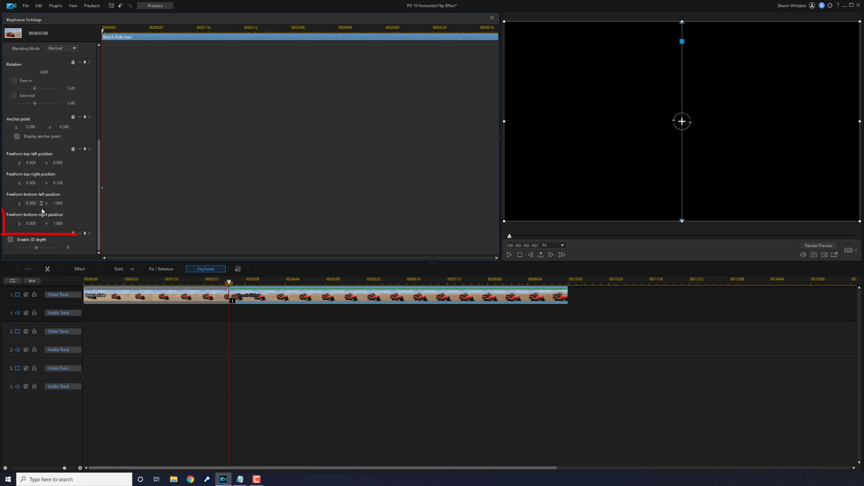
{"action": "double_click", "coordinate": [59, 223]}
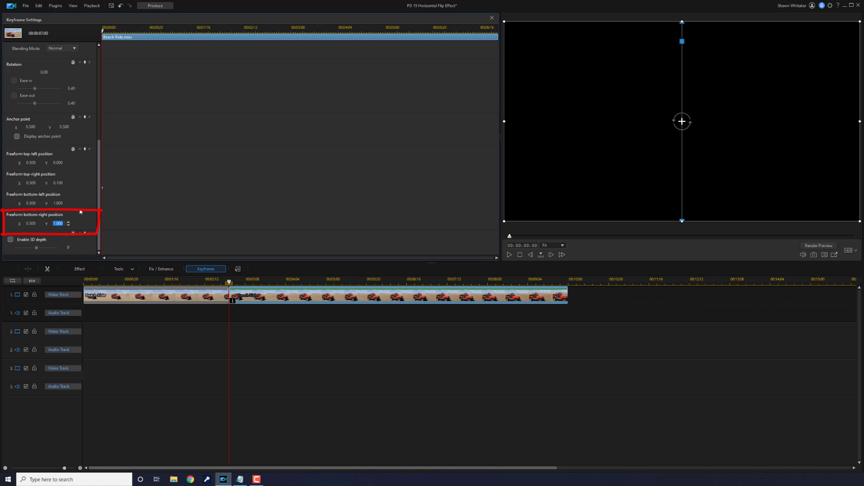
{"action": "type", "text": "0.9"}
{"action": "key", "text": "Return"}
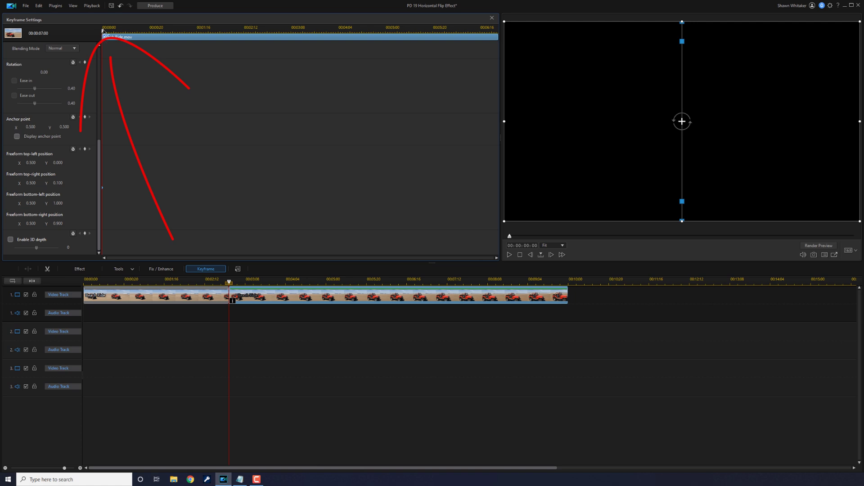
{"action": "left_click", "coordinate": [106, 32]}
At 00:00:03:00, set top-left X to 0 and the top-right corner to (1, 0)
{"action": "left_click_drag", "start_coordinate": [107, 32], "coordinate": [274, 59]}
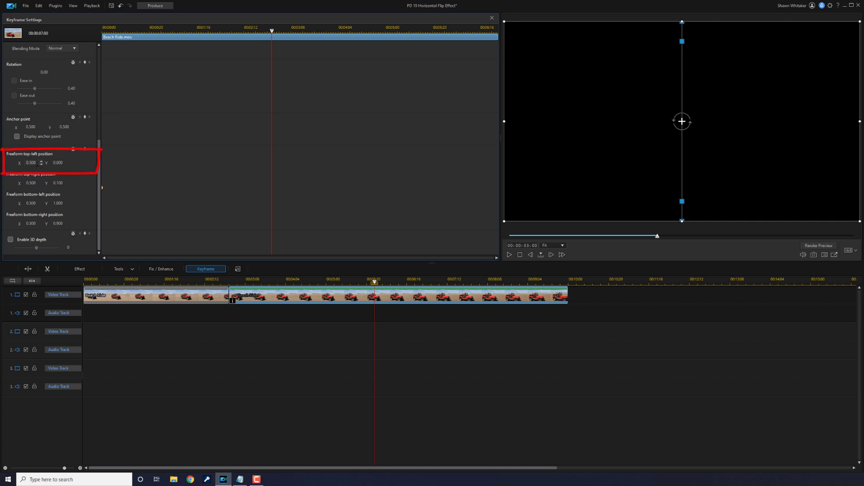
{"action": "left_click_drag", "start_coordinate": [36, 163], "coordinate": [10, 163]}
{"action": "type", "text": "0"}
{"action": "key", "text": "Return"}
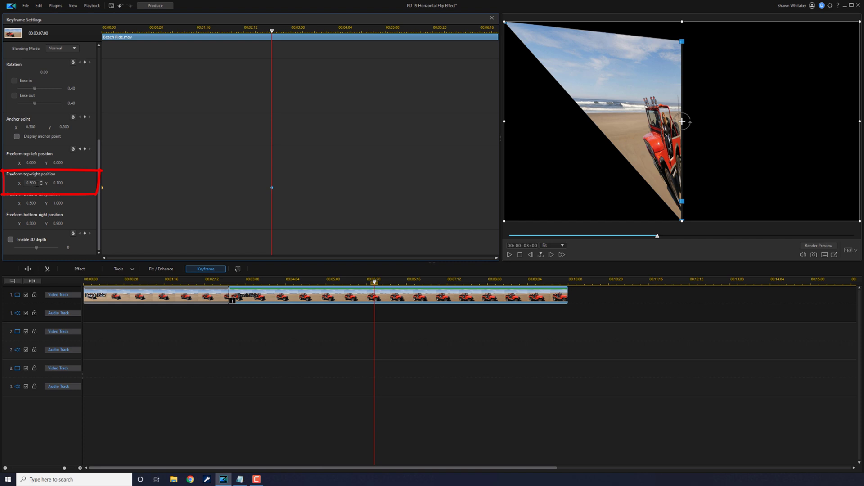
{"action": "left_click_drag", "start_coordinate": [36, 183], "coordinate": [24, 183]}
{"action": "type", "text": "1"}
{"action": "key", "text": "Return"}
{"action": "left_click_drag", "start_coordinate": [63, 183], "coordinate": [50, 184]}
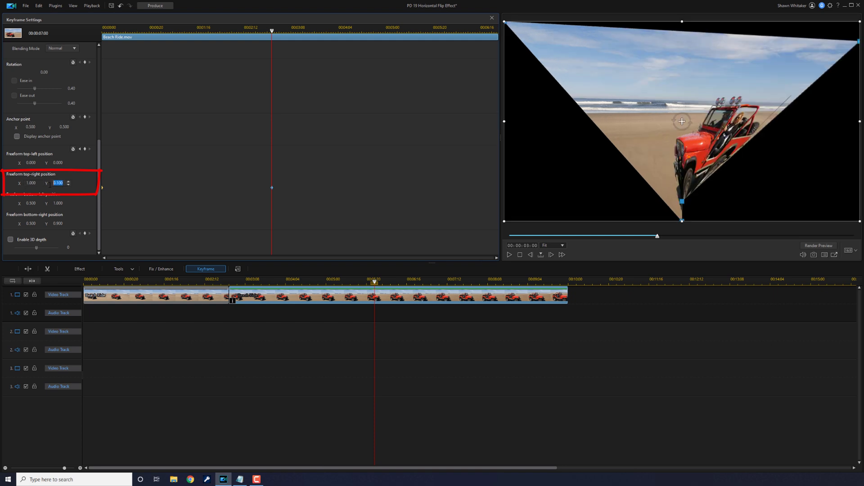
{"action": "type", "text": "0"}
{"action": "key", "text": "Return"}
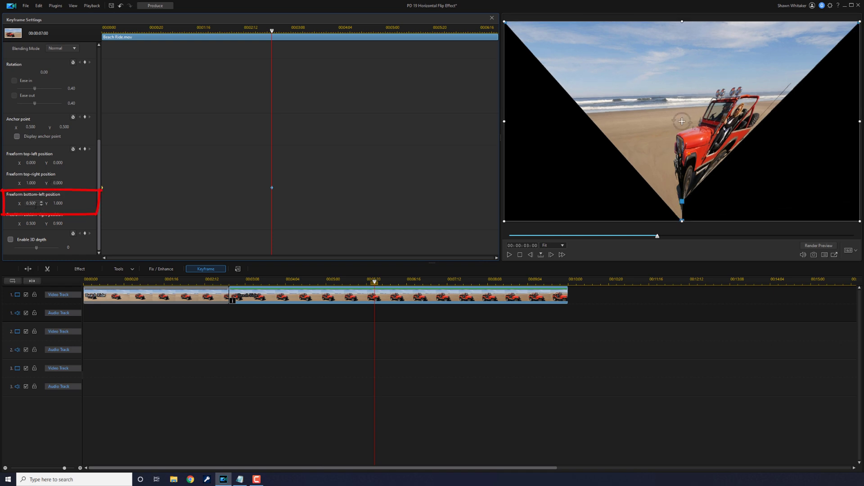
Set bottom-left X to 0 and the bottom-right corner to (1, 1)
{"action": "double_click", "coordinate": [31, 203]}
{"action": "type", "text": "0"}
{"action": "key", "text": "Return"}
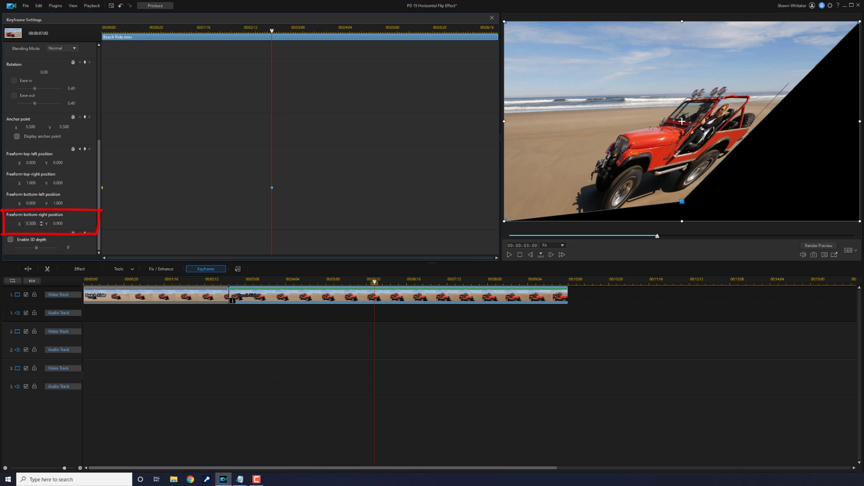
{"action": "double_click", "coordinate": [36, 224]}
{"action": "type", "text": "1"}
{"action": "key", "text": "Tab"}
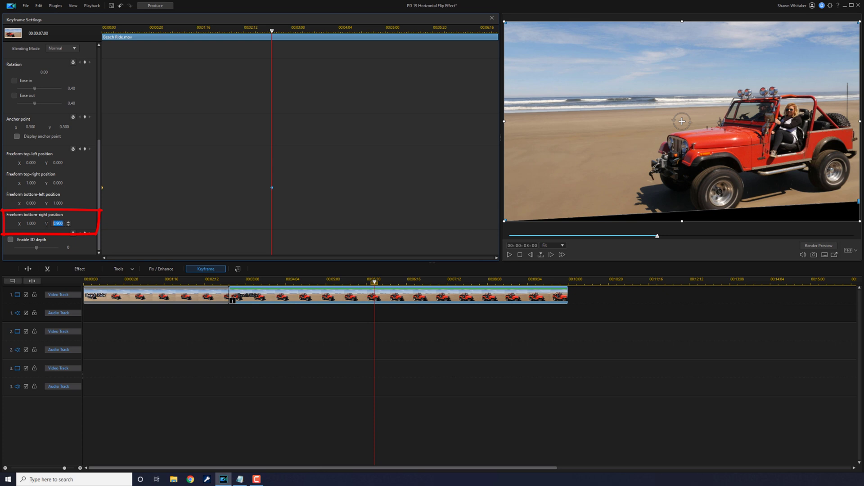
{"action": "type", "text": "1"}
{"action": "key", "text": "Return"}
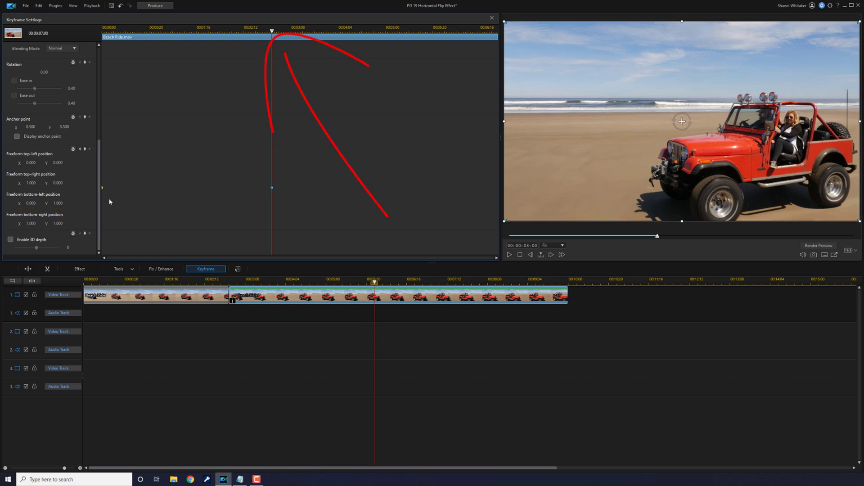
Scrub to review the transition, close Keyframe Settings, and rewind the playhead to the start
{"action": "mouse_move", "coordinate": [271, 31]}
{"action": "left_mouse_down"}
{"action": "mouse_move", "coordinate": [92, 63]}
{"action": "mouse_move", "coordinate": [363, 76]}
{"action": "left_mouse_up"}
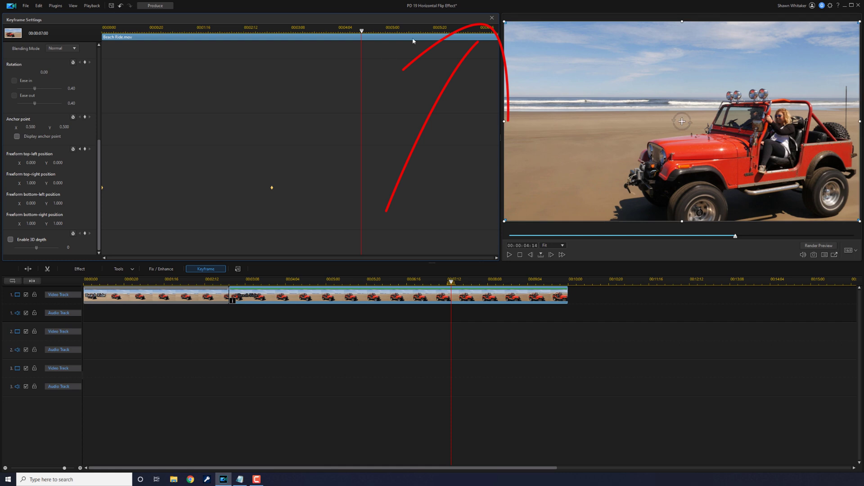
{"action": "left_click", "coordinate": [492, 18]}
{"action": "key", "text": "Home"}
{"action": "left_click", "coordinate": [537, 355]}
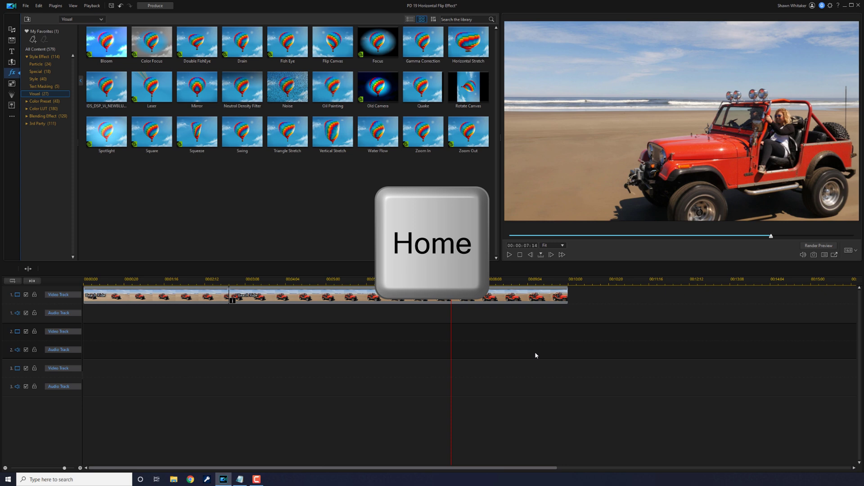
{"action": "key", "text": "Home"}
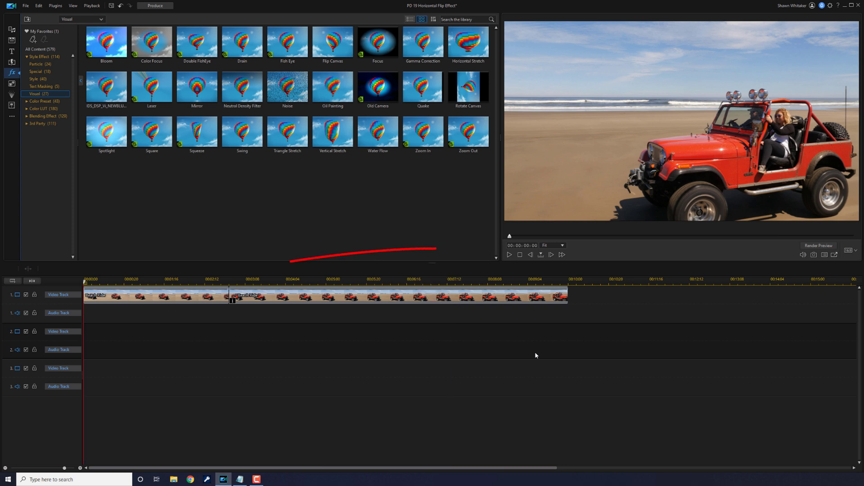